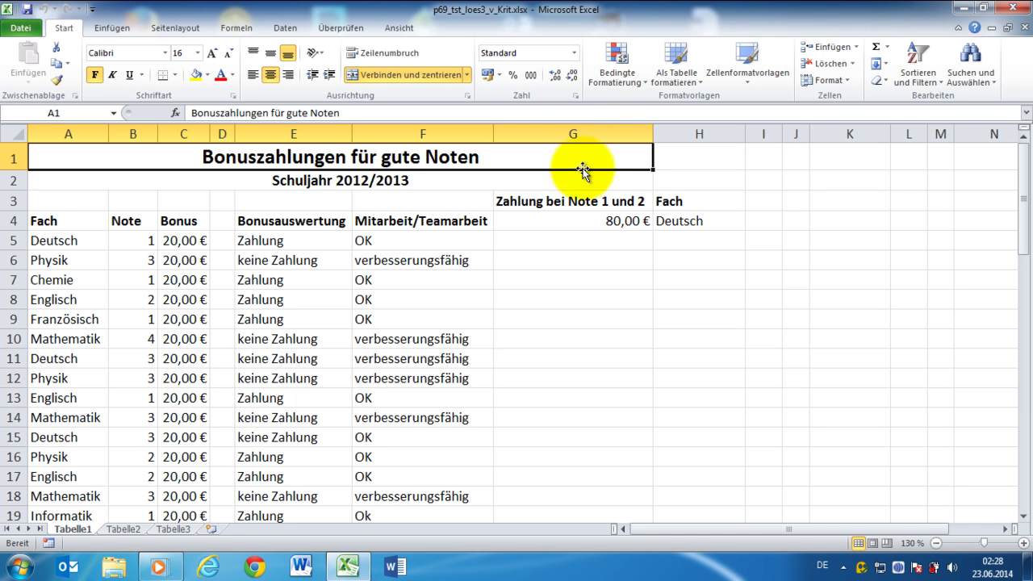
Step: Add F5:F62 as the third criteria range in the SUMMEWENNS function of cell G4
{"action": "left_click", "coordinate": [557, 219]}
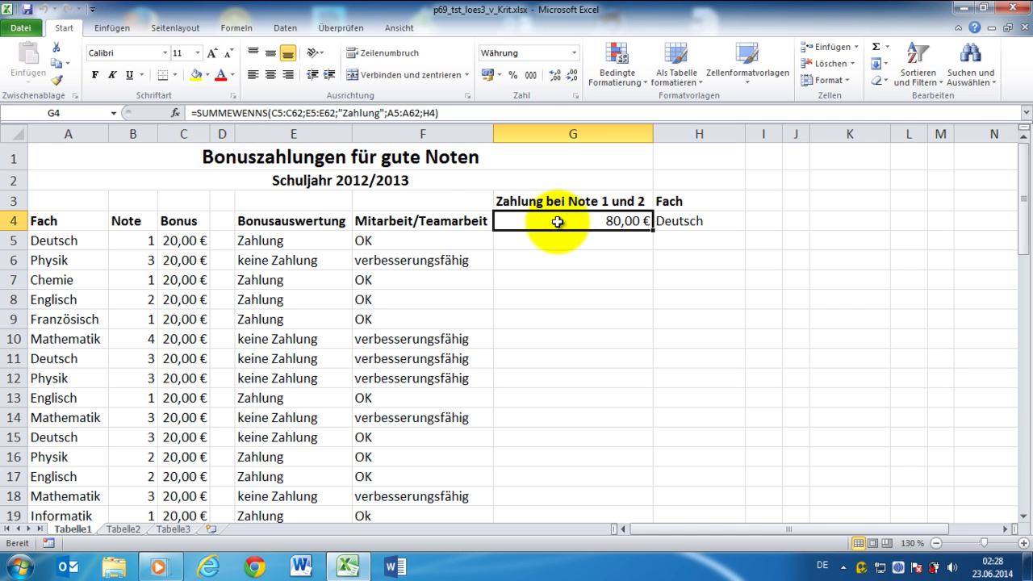
{"action": "left_click", "coordinate": [176, 116]}
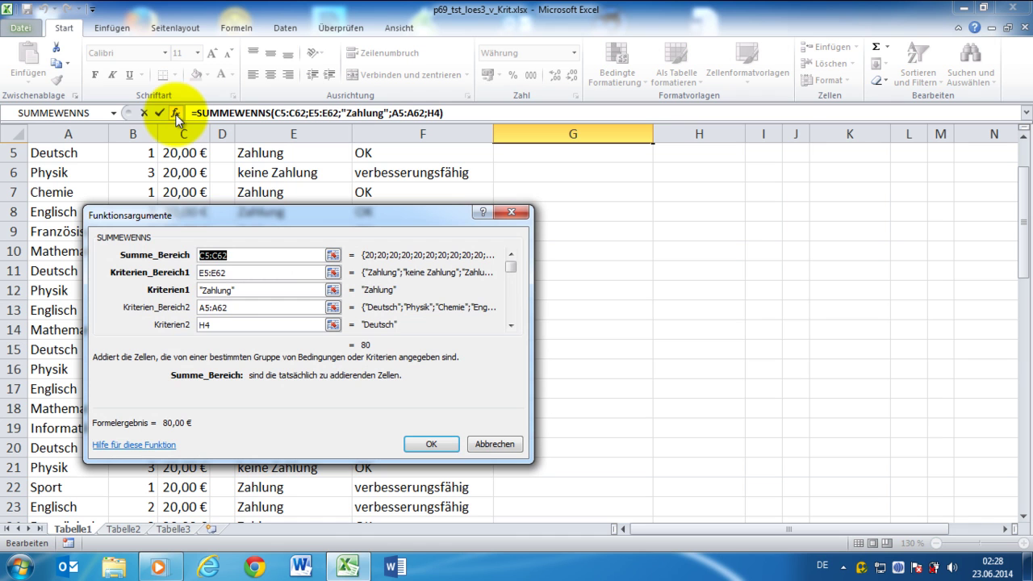
{"action": "left_click", "coordinate": [214, 323]}
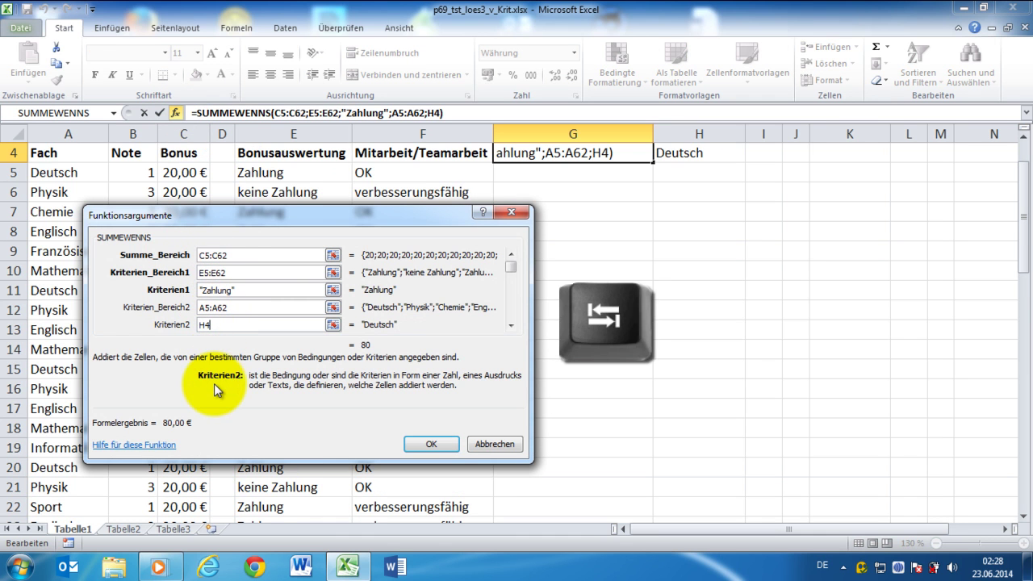
{"action": "key", "text": "Tab"}
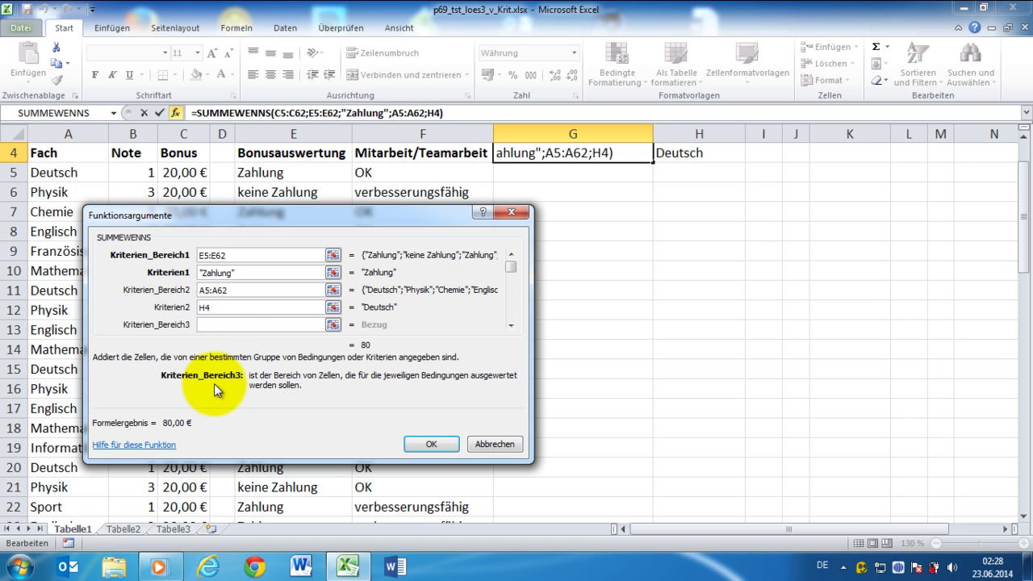
{"action": "left_click_drag", "start_coordinate": [247, 214], "coordinate": [670, 196]}
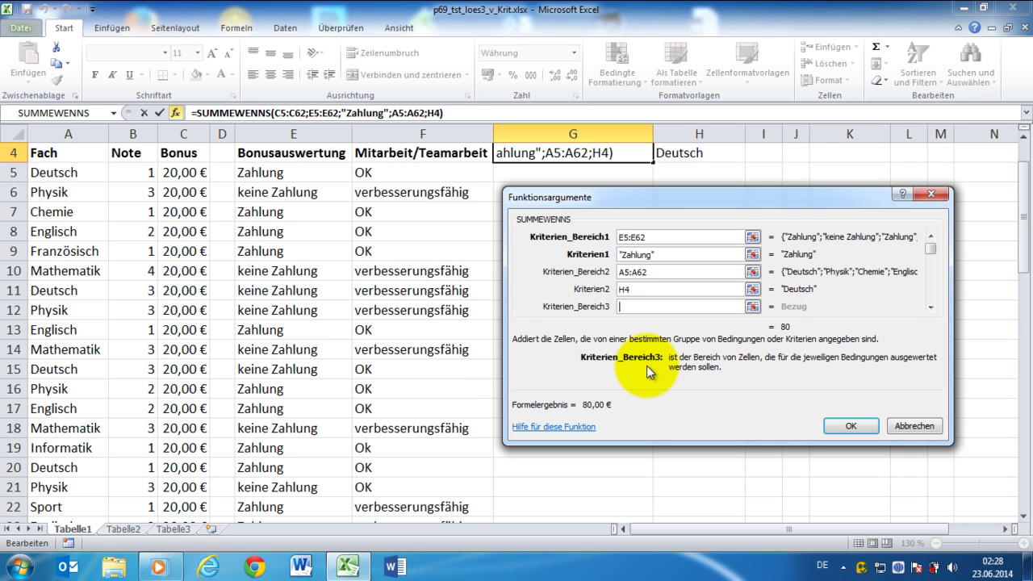
{"action": "type", "text": "F5"}
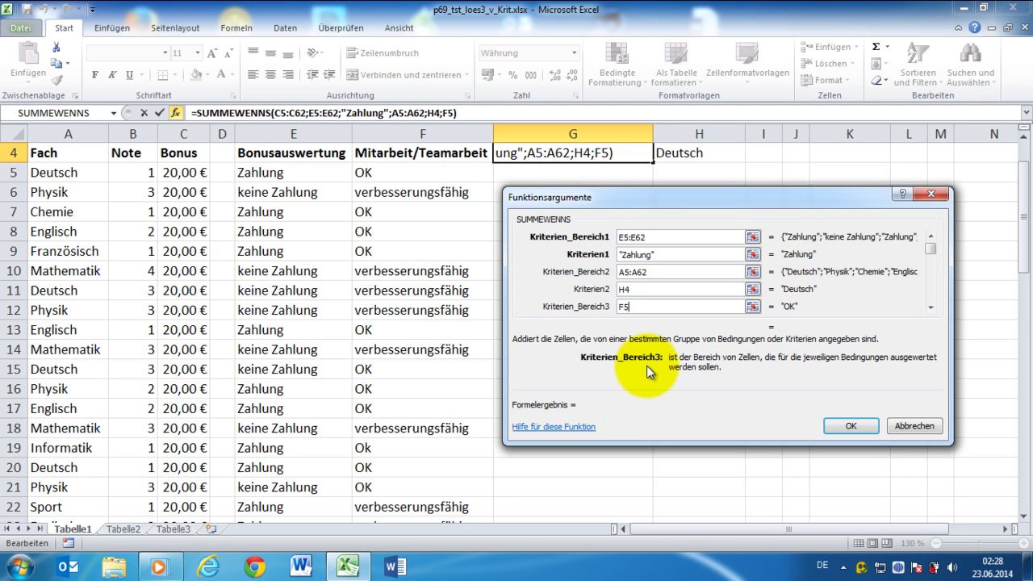
{"action": "type", "text": ":"}
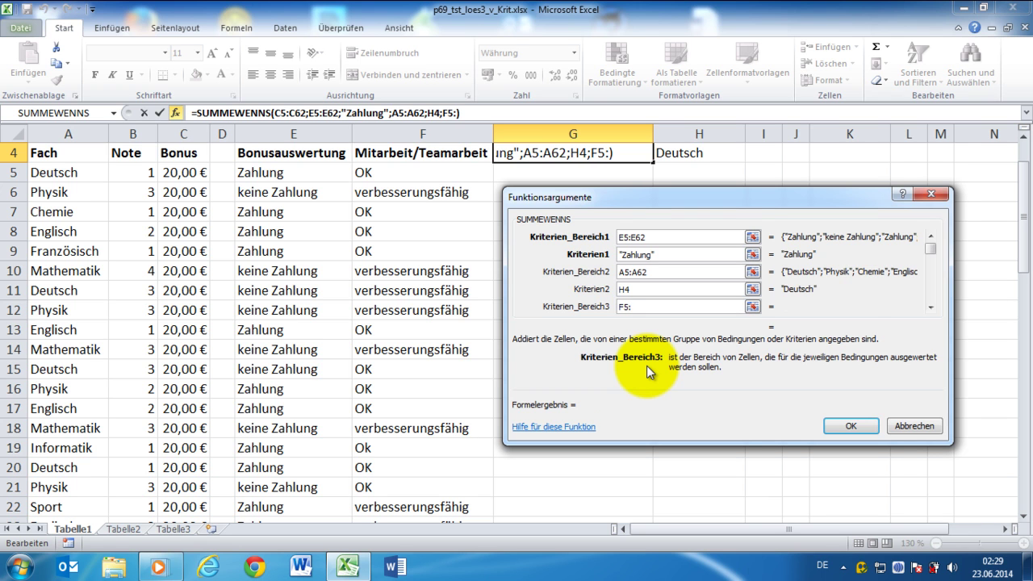
{"action": "type", "text": "F62"}
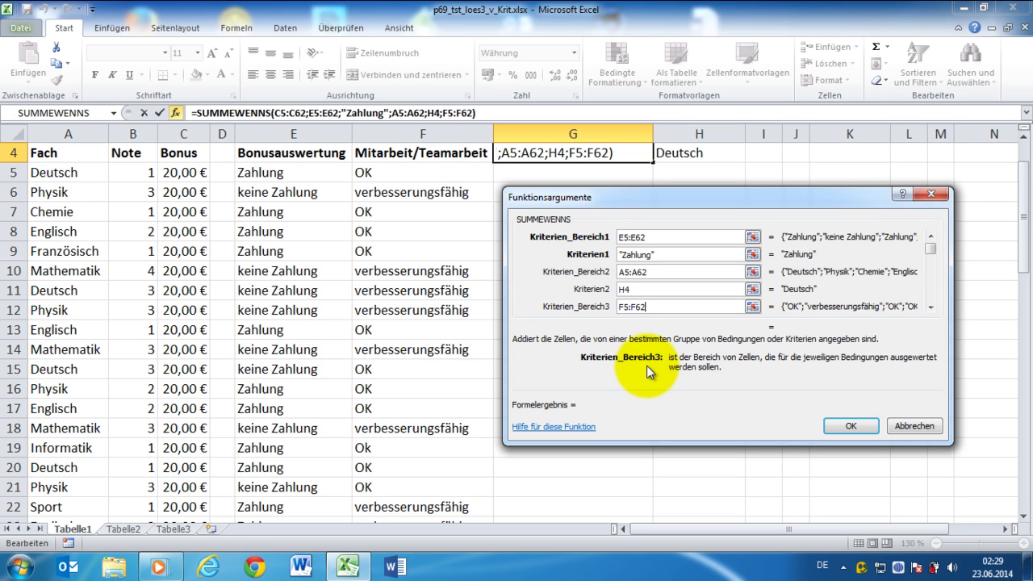
Step: Set the third criterion of the SUMMEWENNS function to "OK" and apply the formula
{"action": "key", "text": "Tab"}
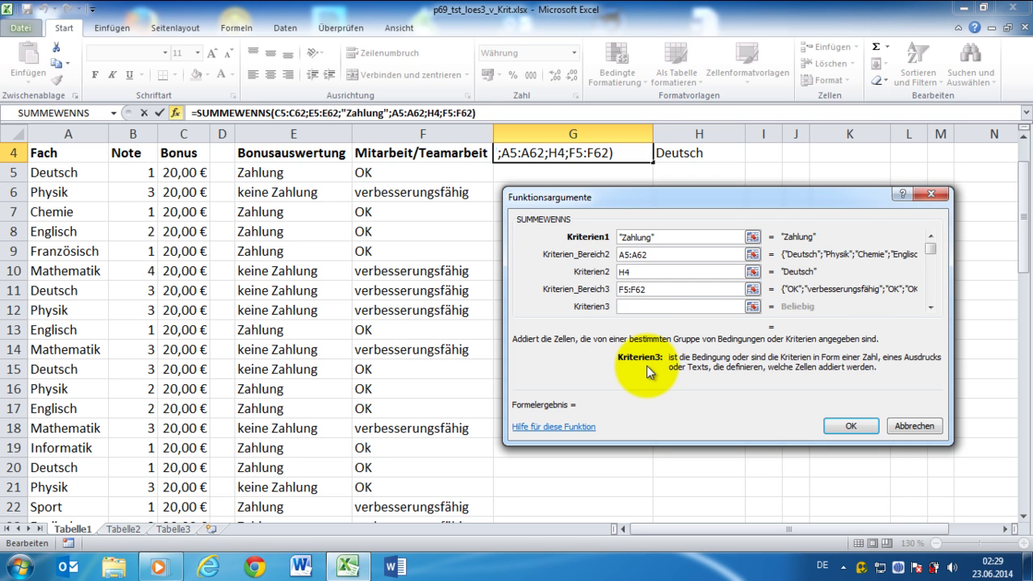
{"action": "type", "text": "\"O"}
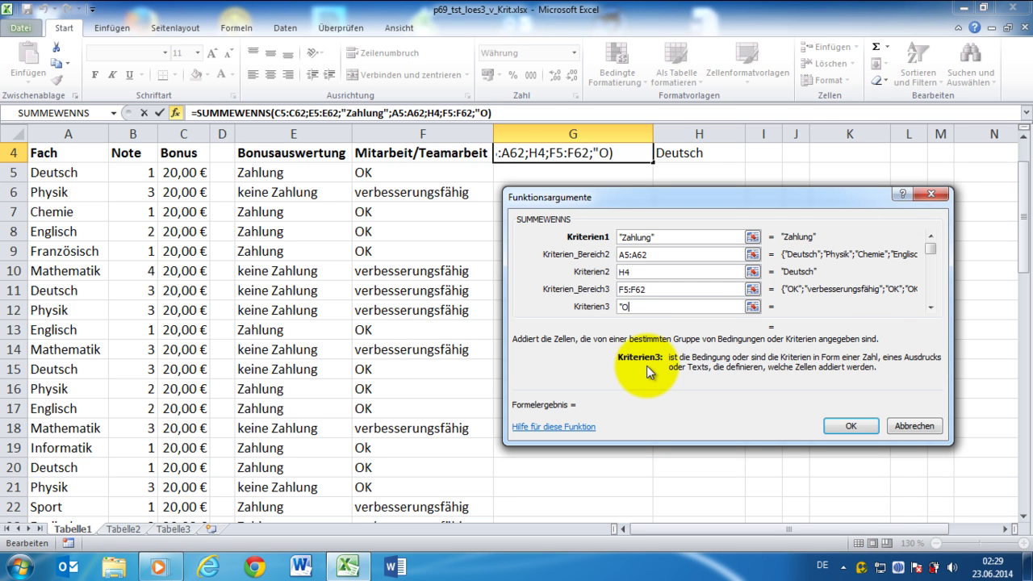
{"action": "type", "text": "K\""}
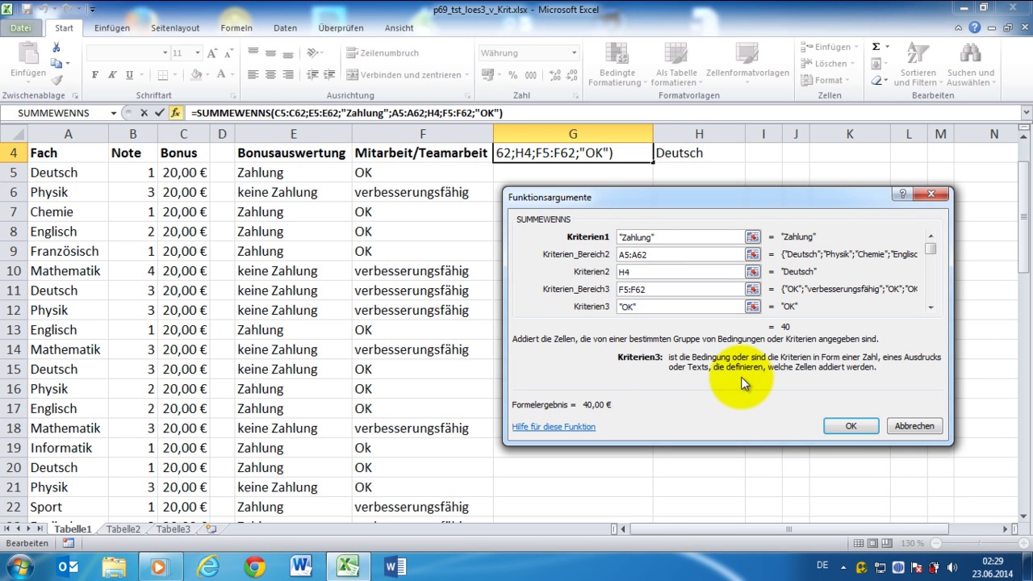
{"action": "left_click", "coordinate": [855, 423]}
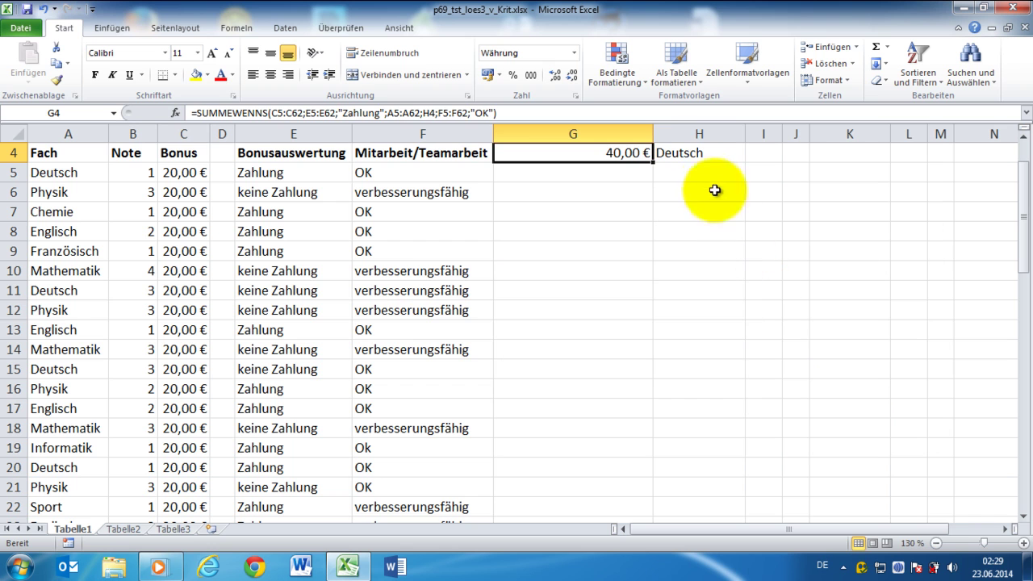
Step: Test the bonus formula by entering Informatik as the subject in cell H4
{"action": "left_click", "coordinate": [701, 153]}
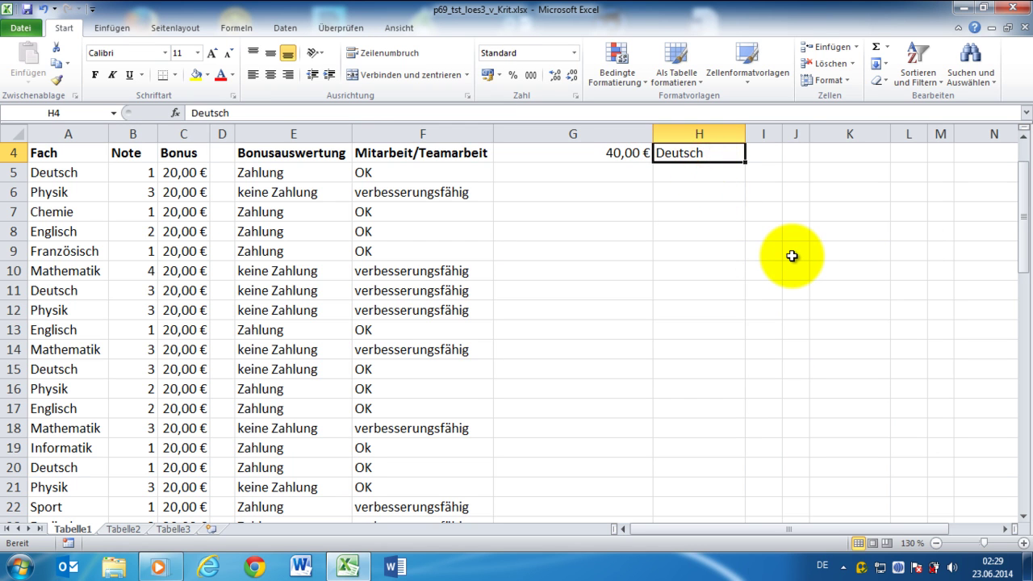
{"action": "type", "text": "Infor"}
{"action": "type", "text": "maat"}
{"action": "key", "text": "BackSpace"}
{"action": "key", "text": "BackSpace"}
{"action": "type", "text": "tik"}
{"action": "key", "text": "Return"}
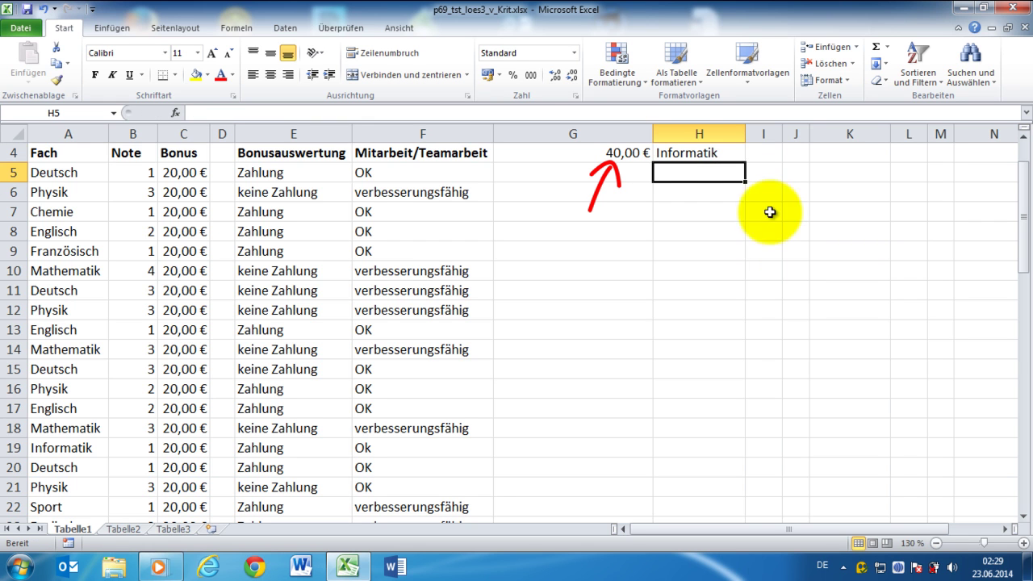
Step: Replace the subject in cell H4 with Englisch
{"action": "left_click", "coordinate": [723, 157]}
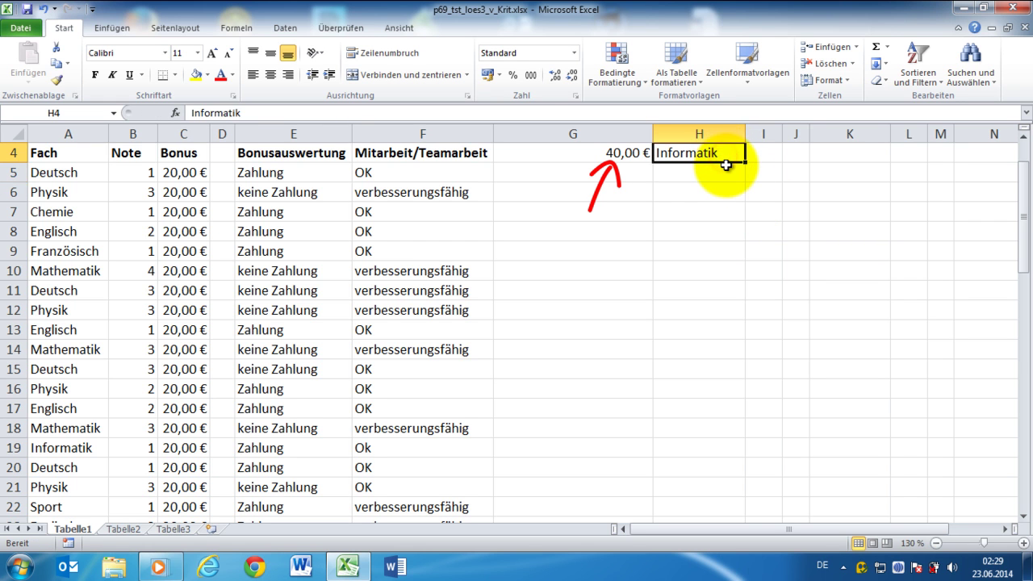
{"action": "type", "text": "Englisch"}
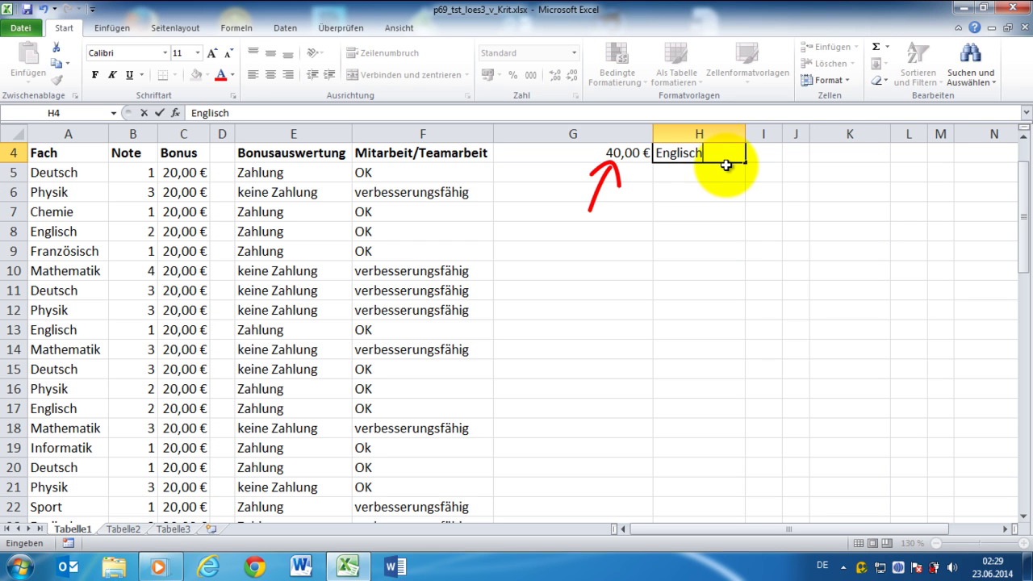
{"action": "key", "text": "Return"}
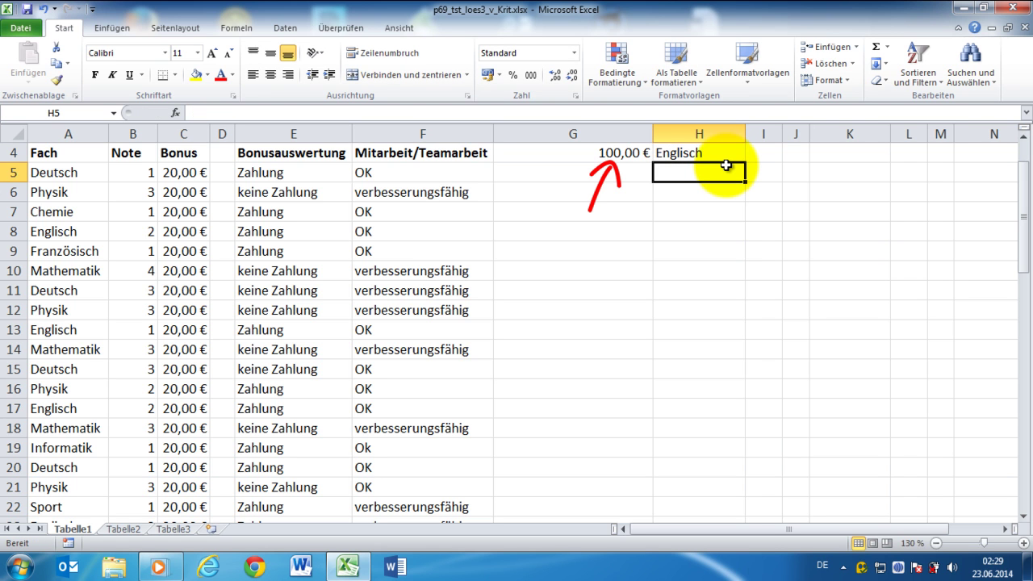
Step: Replace the subject in cell H4 with Französisch
{"action": "left_click", "coordinate": [729, 153]}
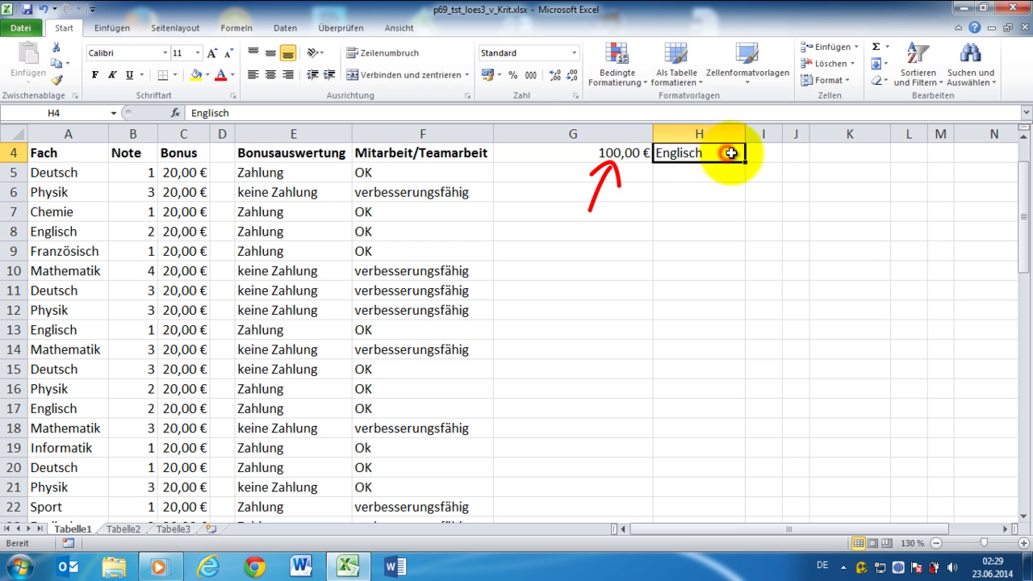
{"action": "type", "text": "Franz"}
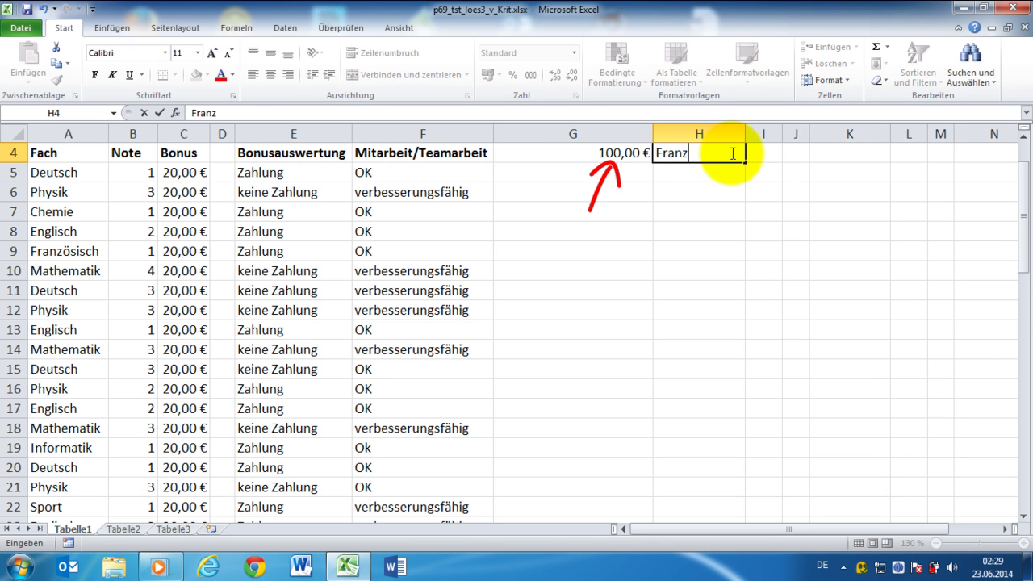
{"action": "type", "text": "ösisch"}
{"action": "key", "text": "Return"}
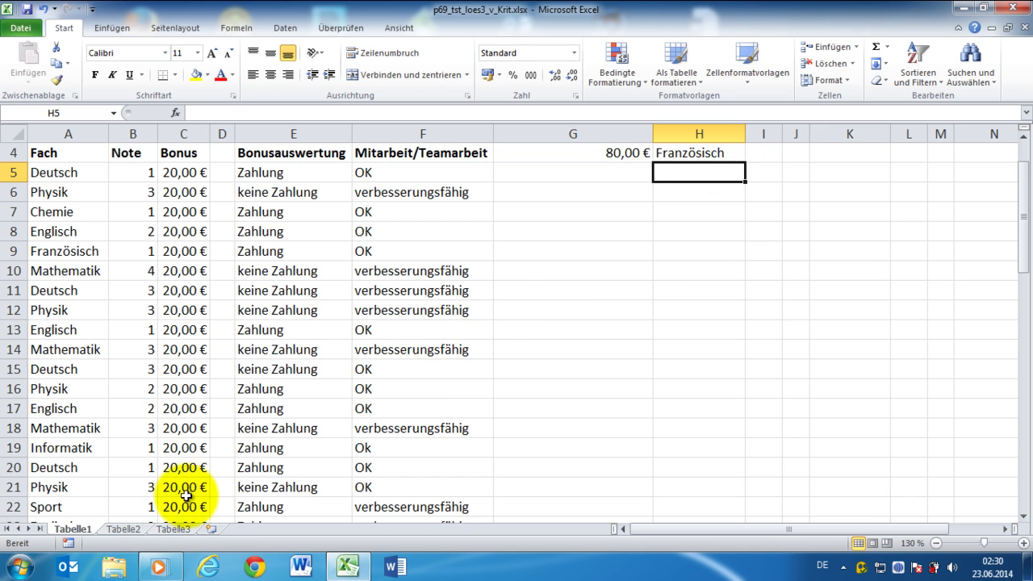
Step: Define the workbook-wide name Schulfach for the range A1:A9 on sheet Tabelle2
{"action": "left_click", "coordinate": [135, 531]}
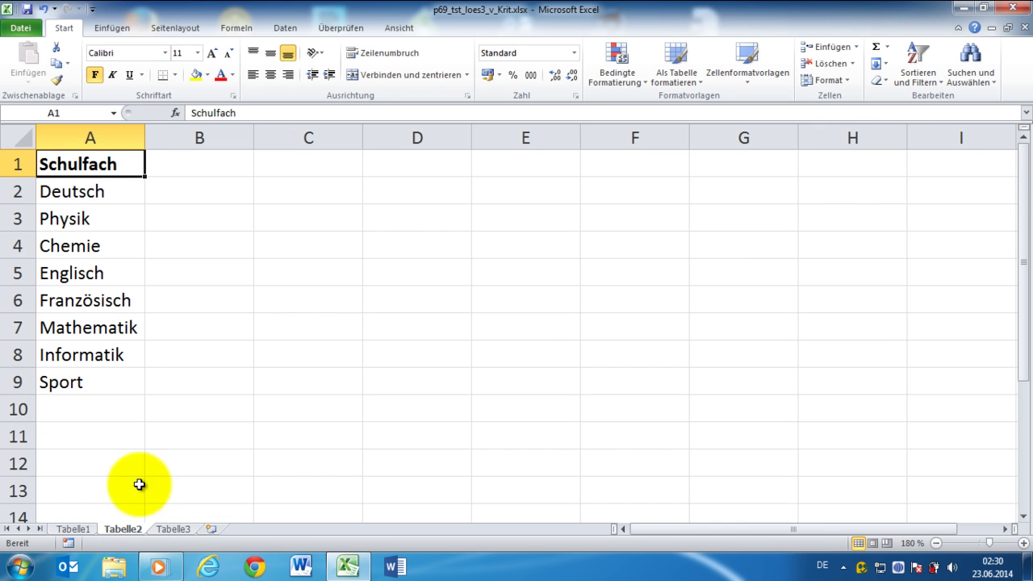
{"action": "left_click_drag", "start_coordinate": [106, 161], "coordinate": [88, 378]}
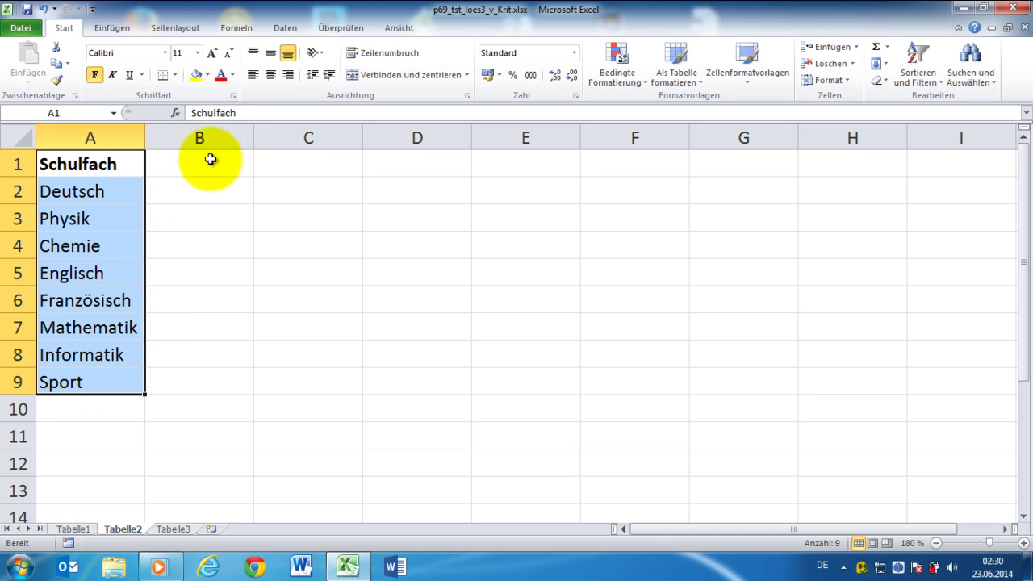
{"action": "left_click", "coordinate": [242, 29]}
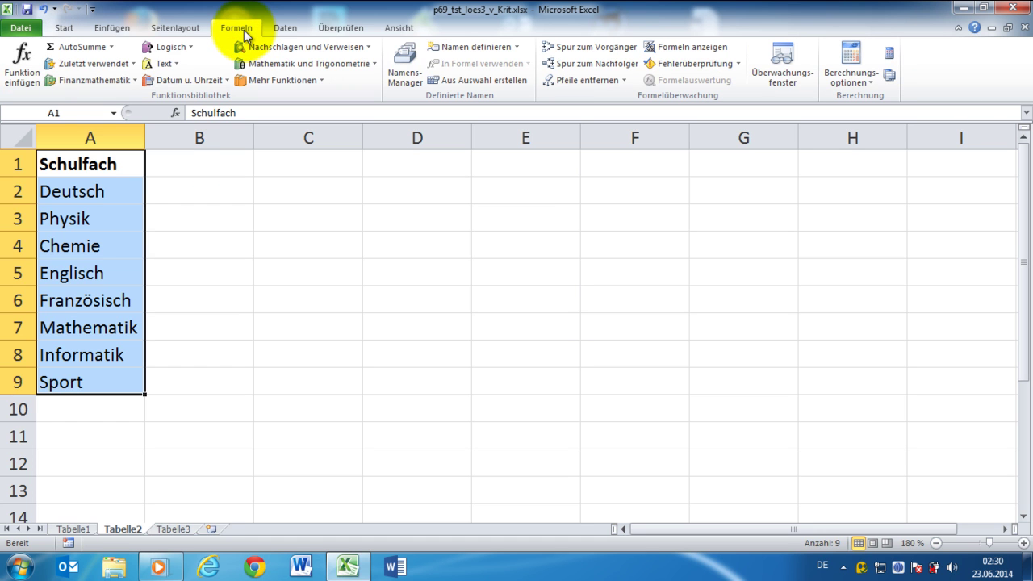
{"action": "left_click", "coordinate": [477, 48]}
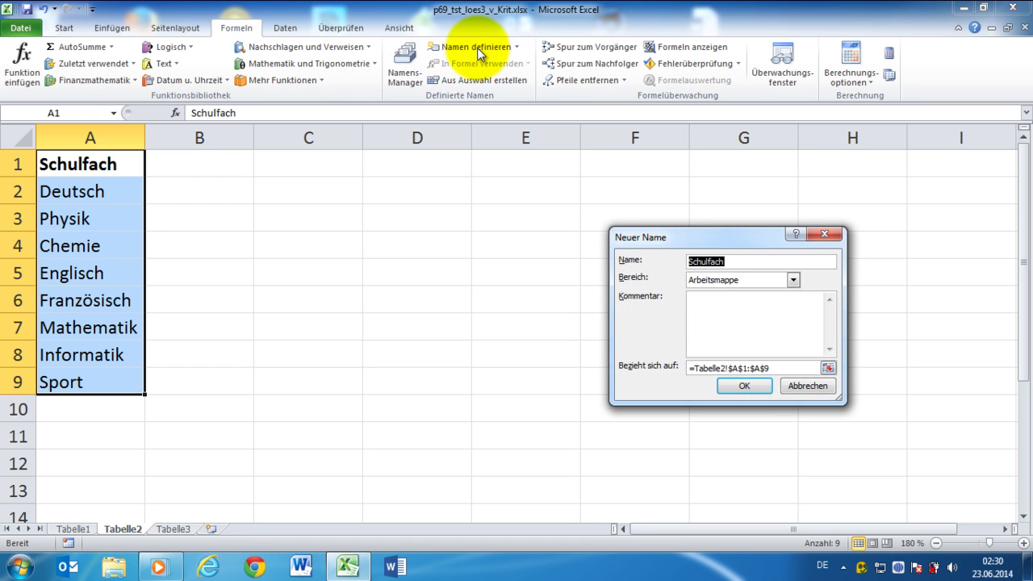
{"action": "left_click", "coordinate": [745, 386]}
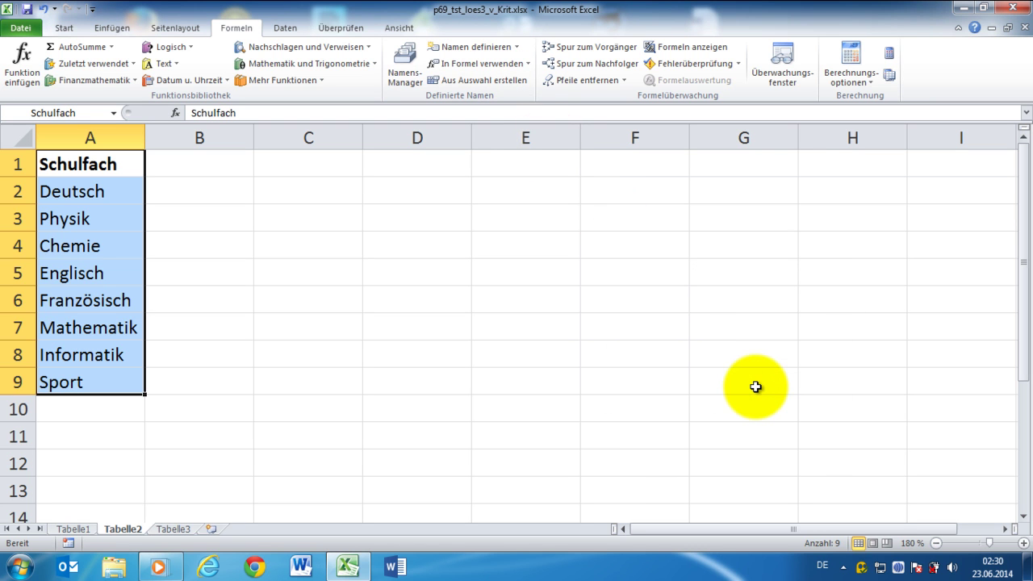
Step: Set the data validation of cell H4 on sheet Tabelle1 to allow a list (Liste)
{"action": "left_click", "coordinate": [80, 530]}
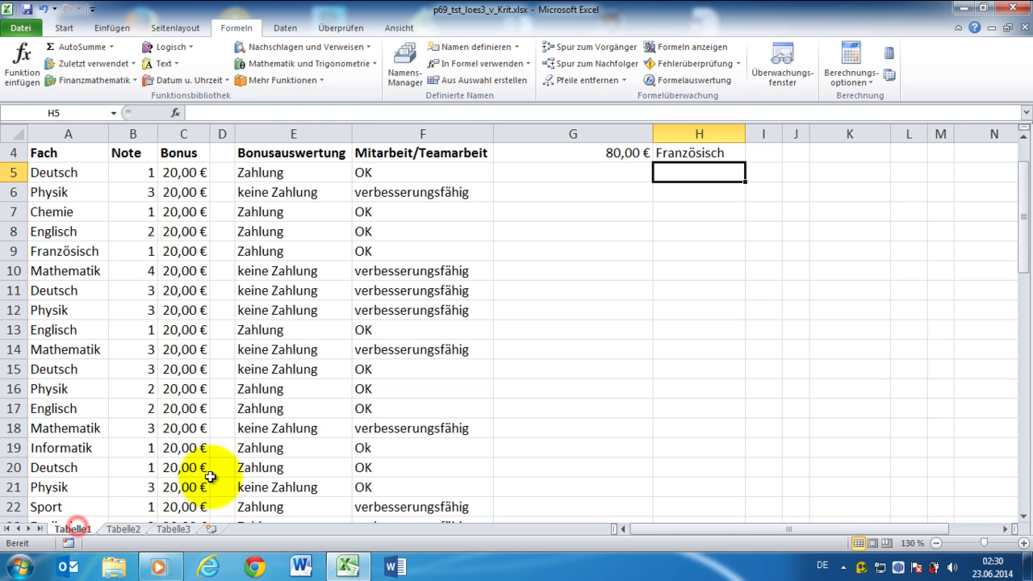
{"action": "left_click", "coordinate": [699, 153]}
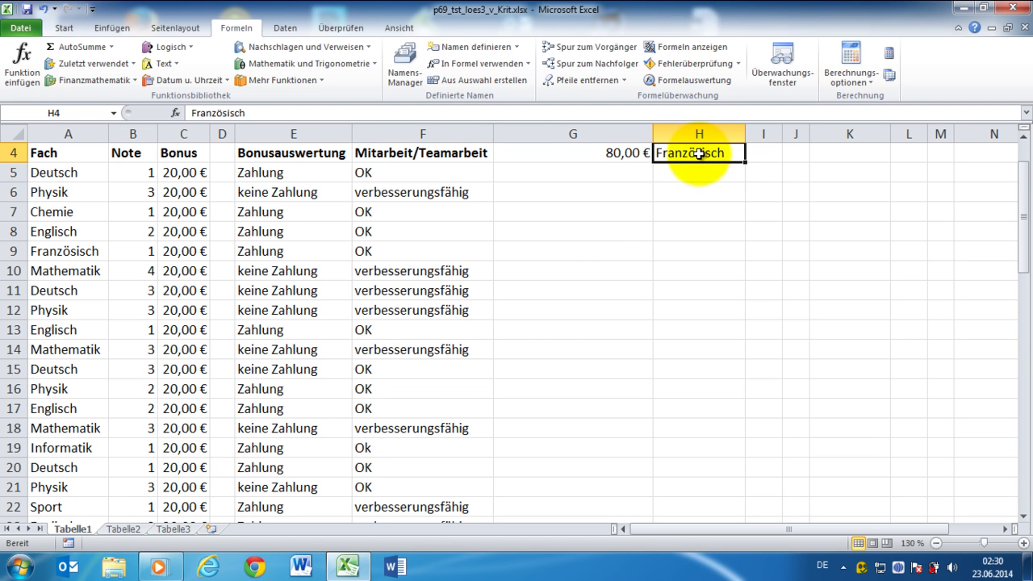
{"action": "left_click", "coordinate": [287, 29]}
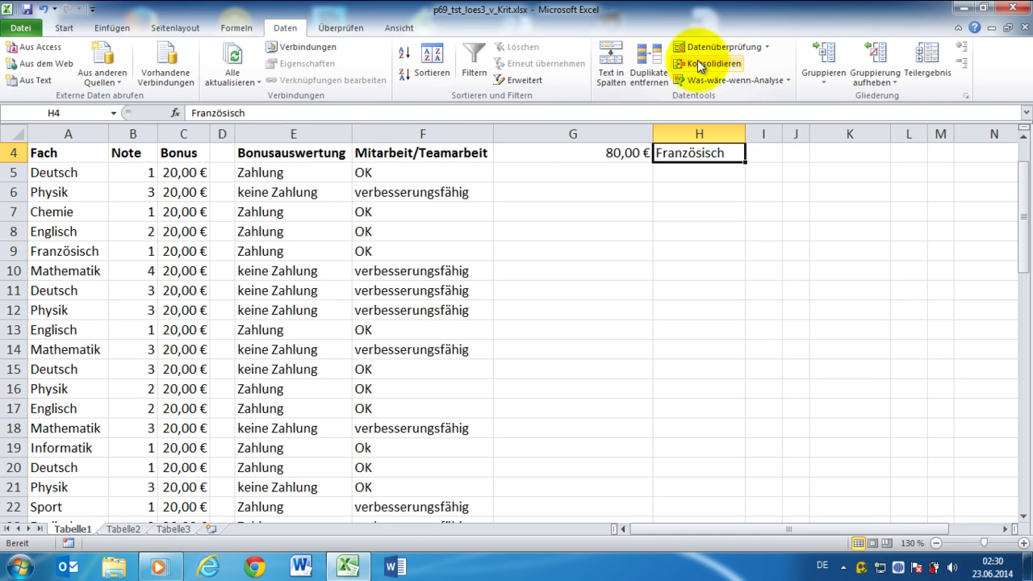
{"action": "left_click", "coordinate": [725, 47]}
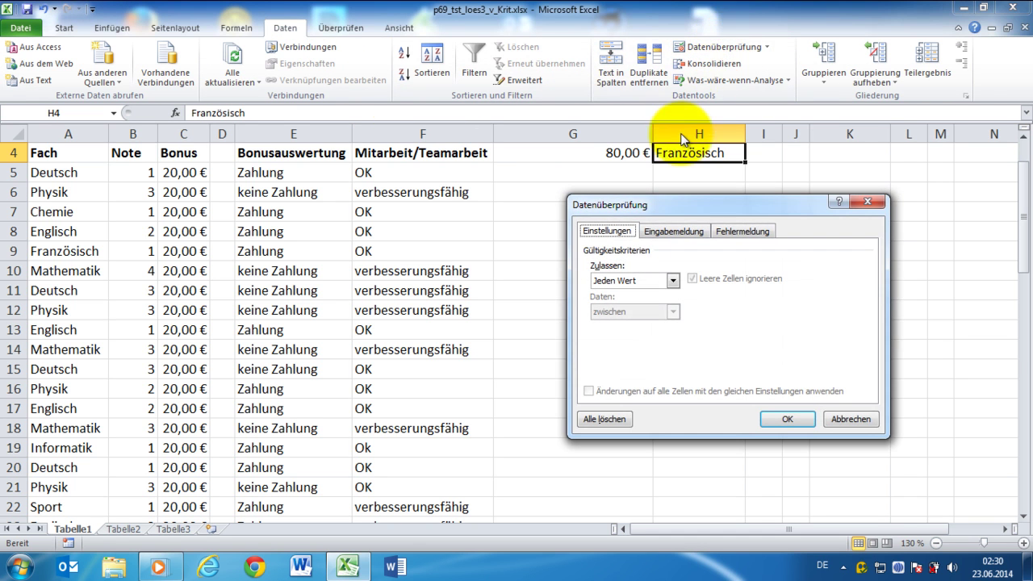
{"action": "left_click", "coordinate": [672, 280]}
{"action": "left_click", "coordinate": [647, 323]}
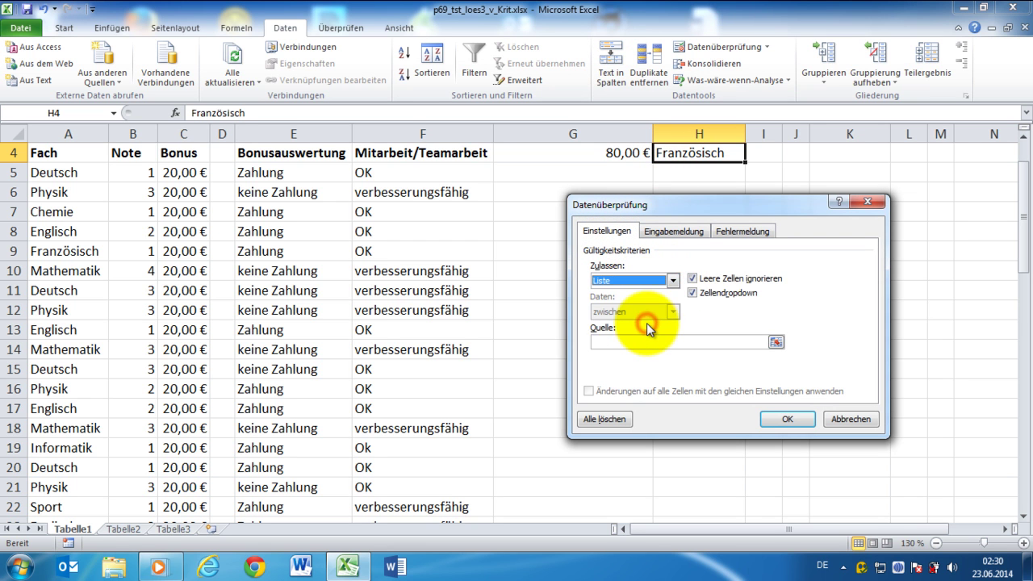
Step: Apply =Schulfach as the source of H4's validation list and choose Chemie from the cell's dropdown
{"action": "left_click", "coordinate": [615, 345]}
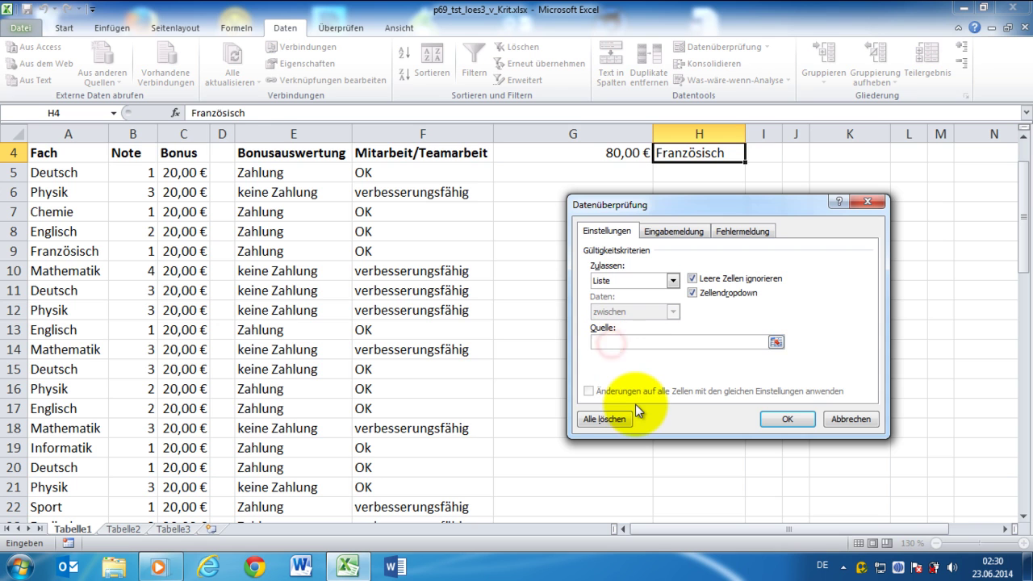
{"action": "type", "text": "=Schulfach"}
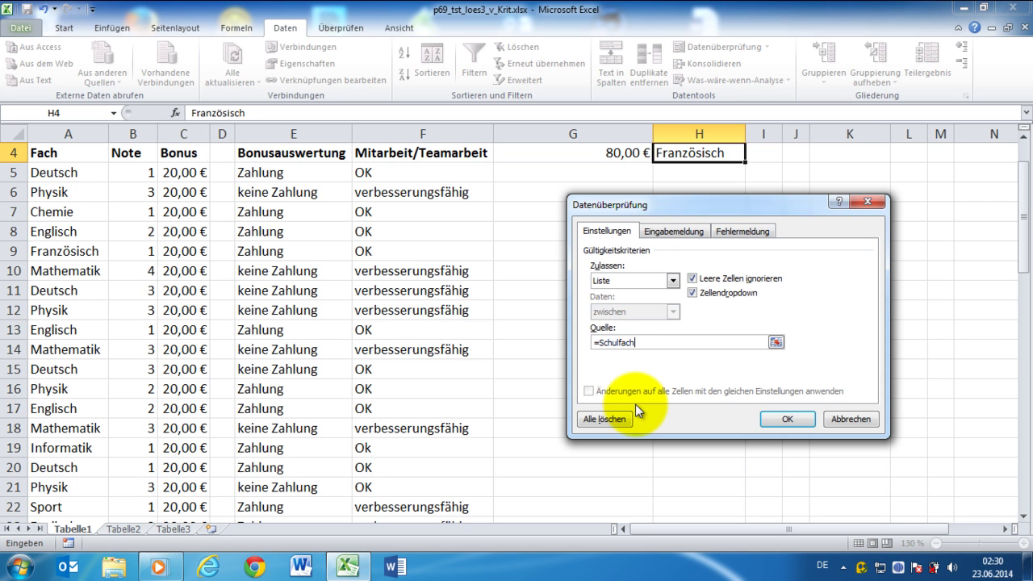
{"action": "left_click", "coordinate": [788, 420]}
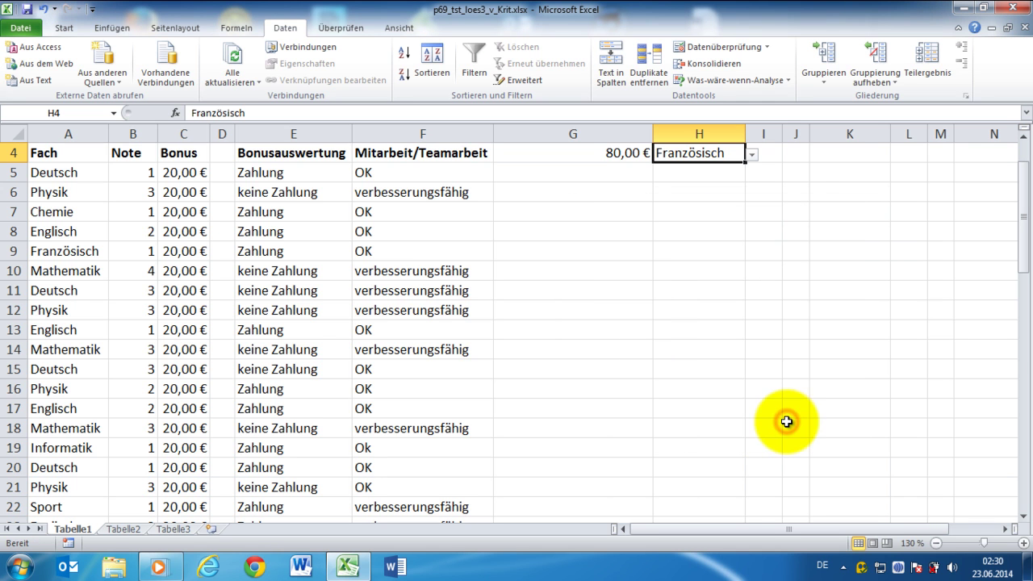
{"action": "left_click", "coordinate": [752, 156]}
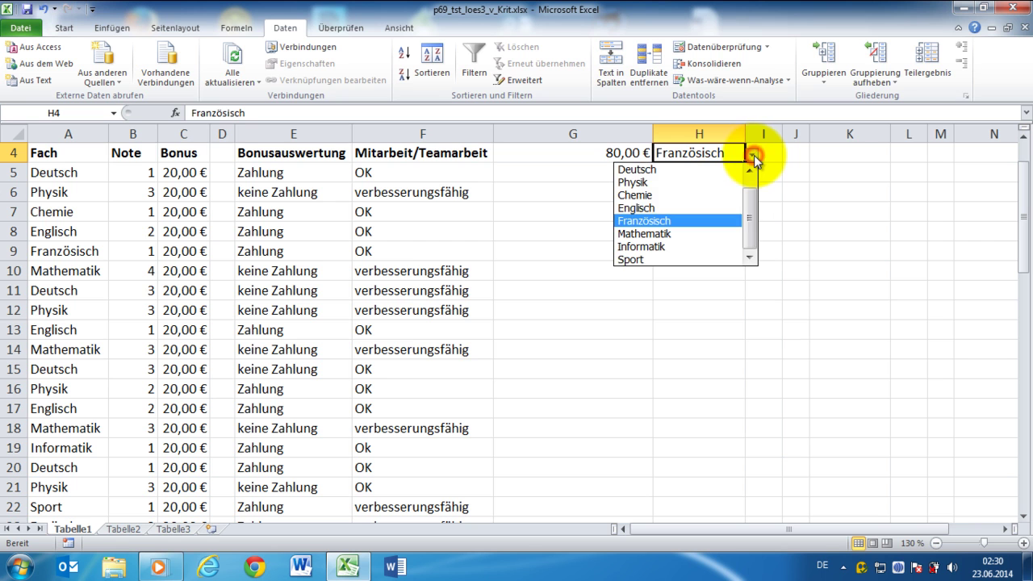
{"action": "left_click", "coordinate": [707, 198]}
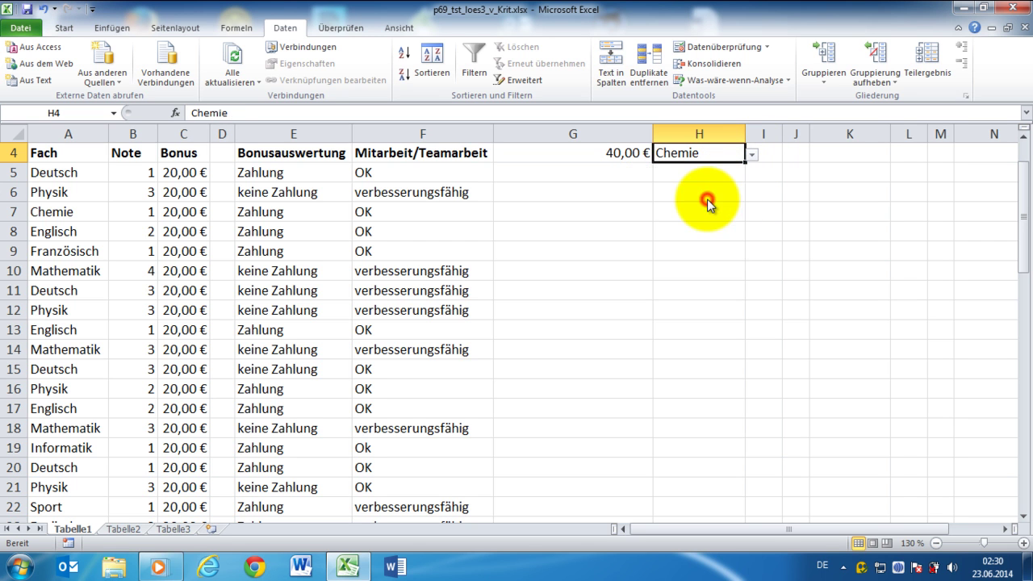
Step: Test the subject dropdown in cell H4 by choosing Sport, Mathematik and Physik one after another
{"action": "left_click", "coordinate": [754, 157]}
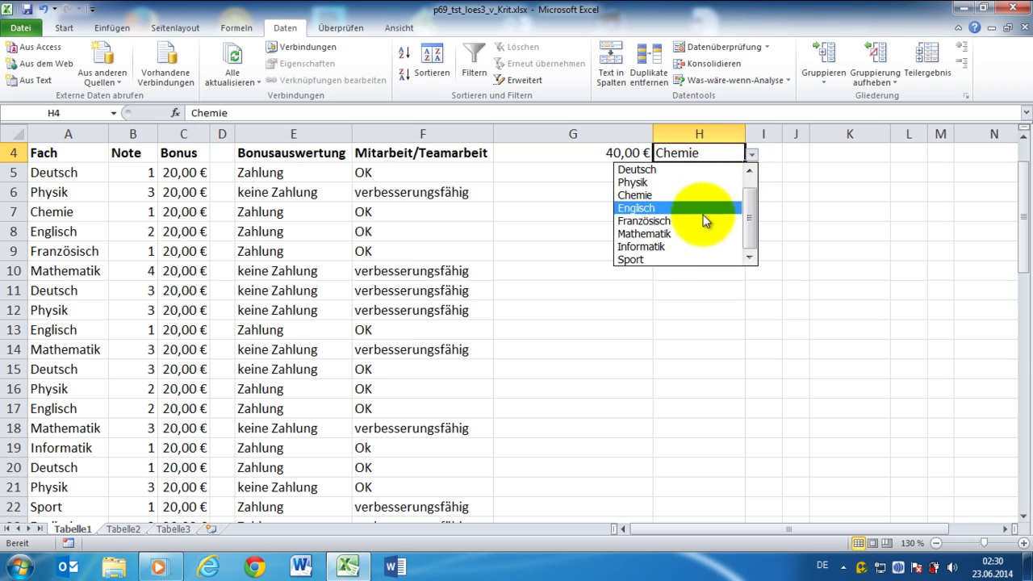
{"action": "left_click", "coordinate": [656, 259]}
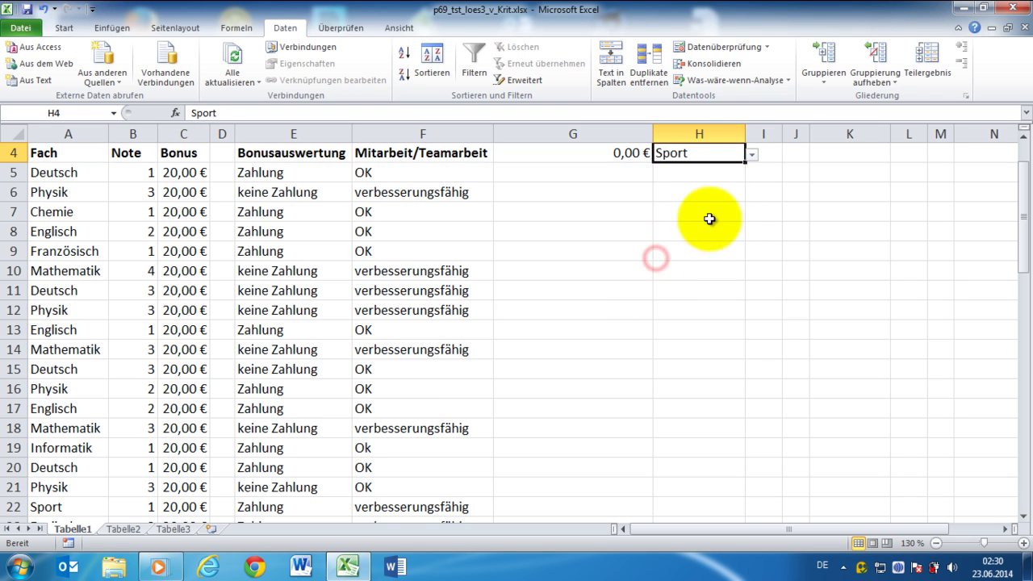
{"action": "left_click", "coordinate": [753, 157]}
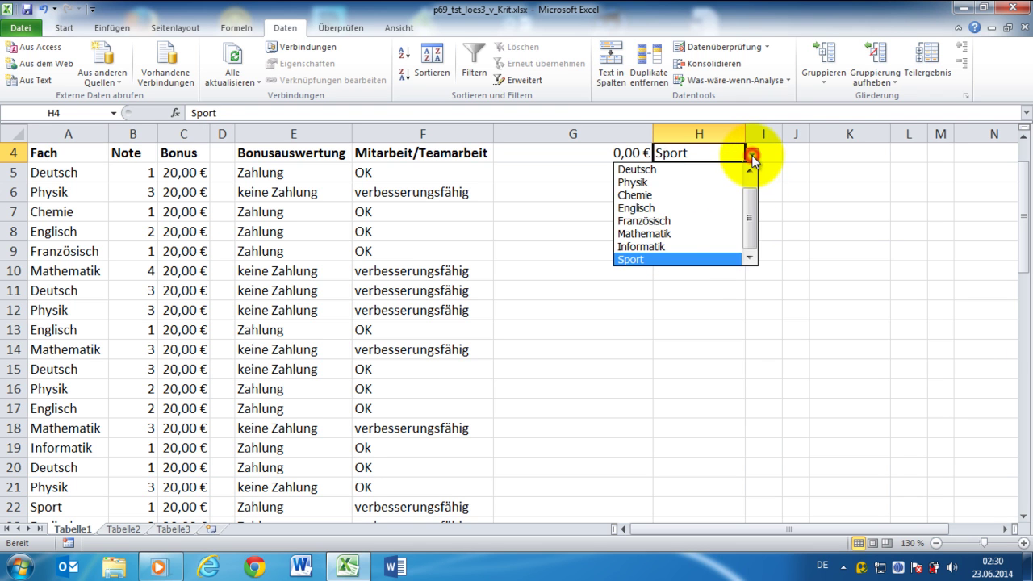
{"action": "left_click", "coordinate": [676, 233]}
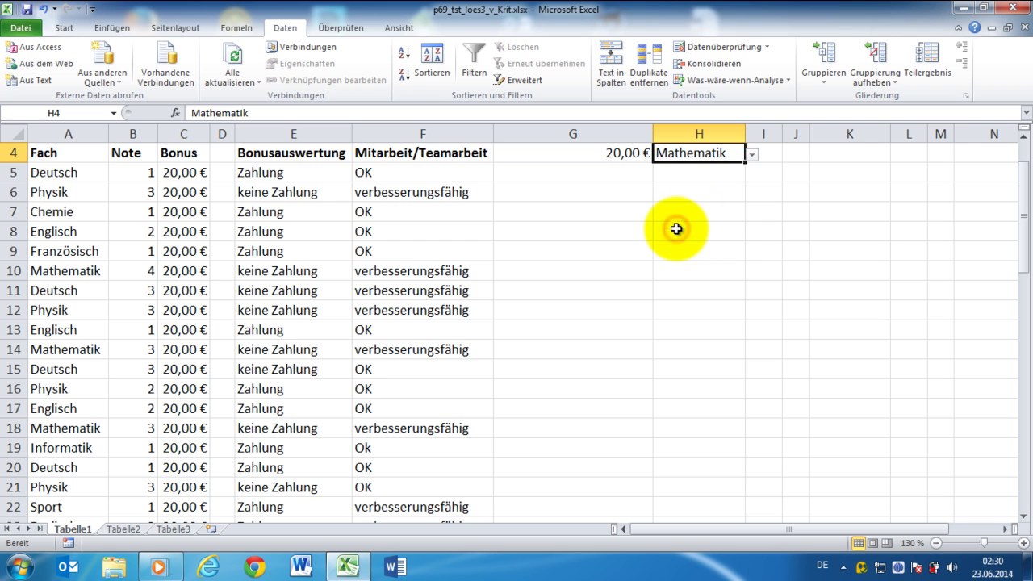
{"action": "left_click", "coordinate": [753, 155]}
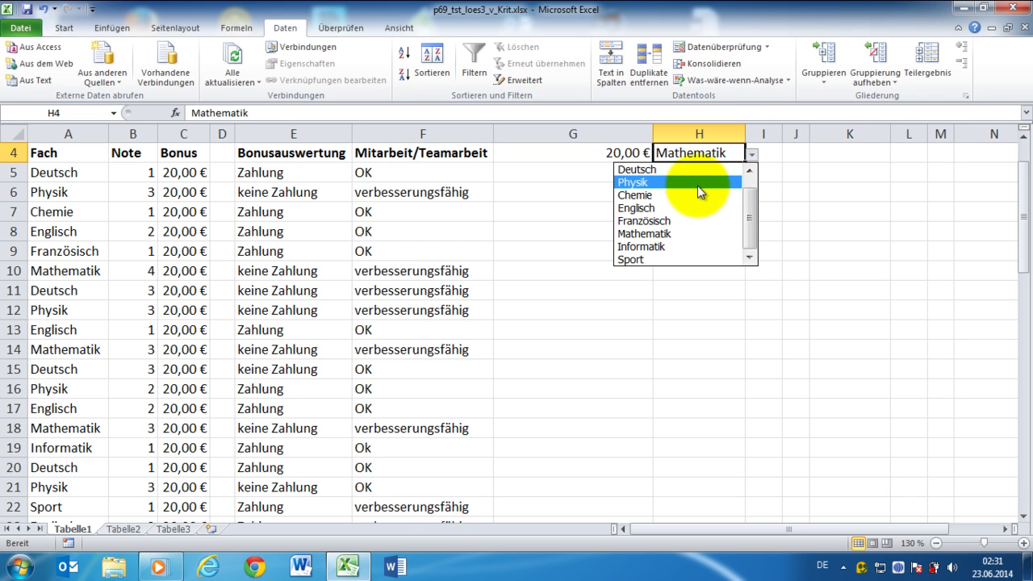
{"action": "left_click", "coordinate": [698, 184]}
Step: Set the subject in cell H4 to Deutsch from its dropdown list and leave the cell
{"action": "left_click", "coordinate": [753, 158]}
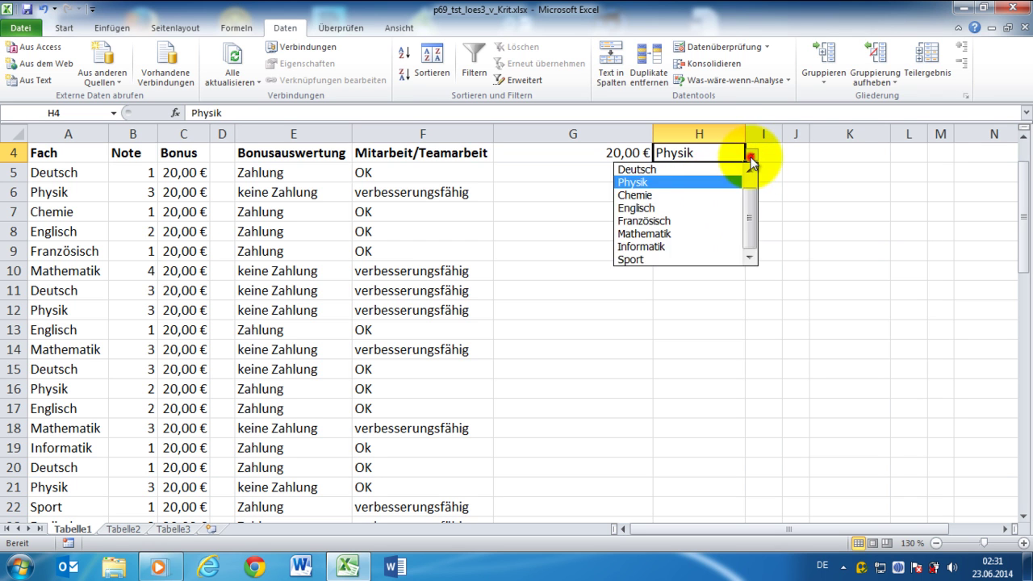
{"action": "left_click", "coordinate": [726, 168]}
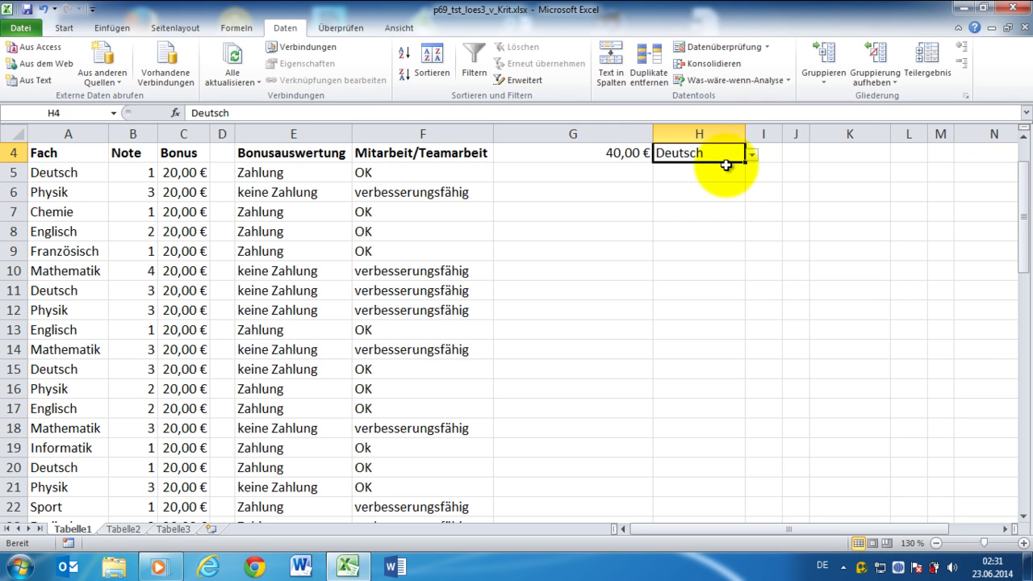
{"action": "left_click", "coordinate": [763, 156]}
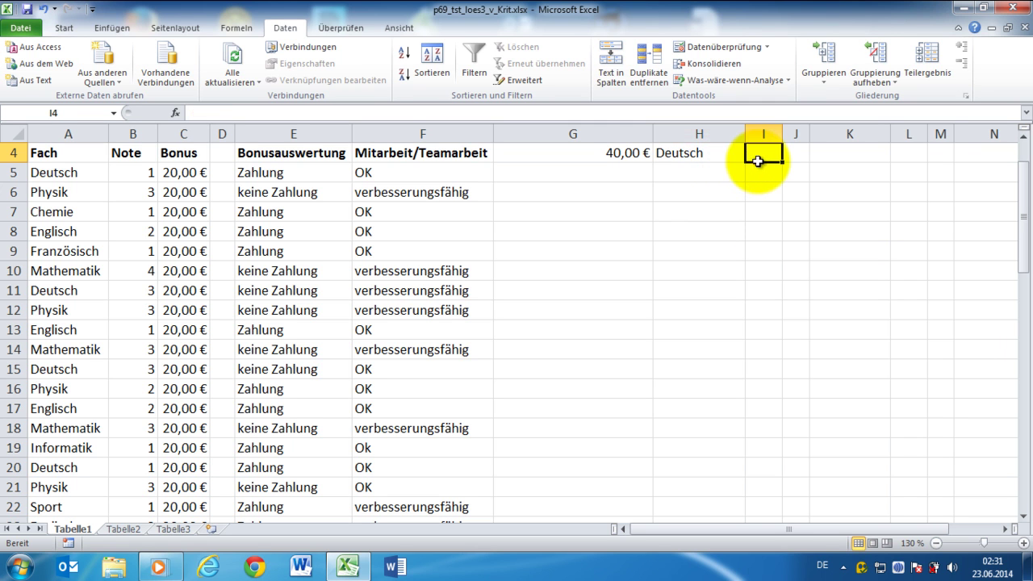